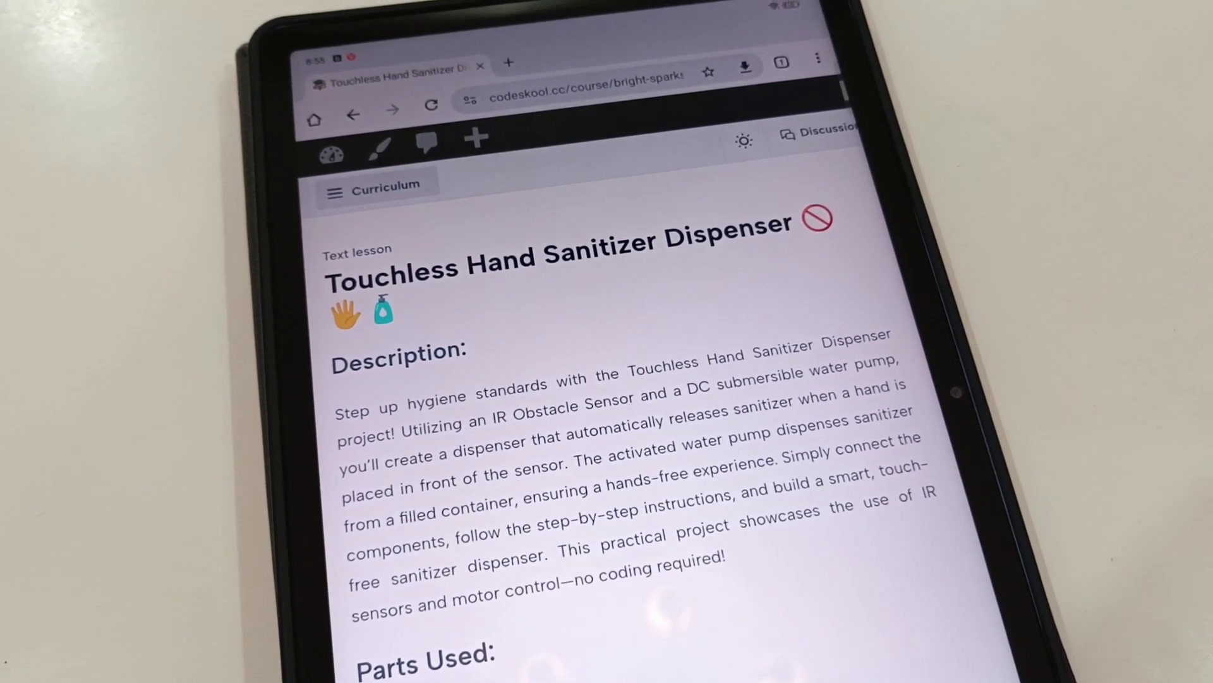
pyautogui.scroll(-6, 607, 426)
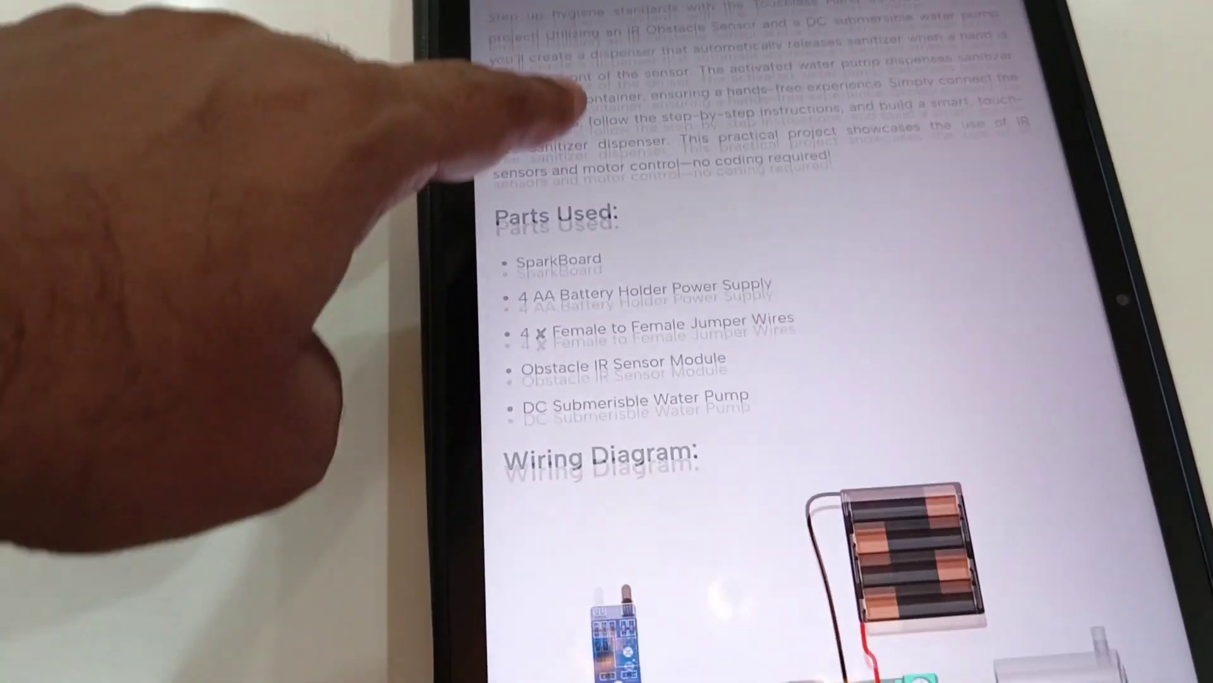
pyautogui.scroll(-3, 607, 380)
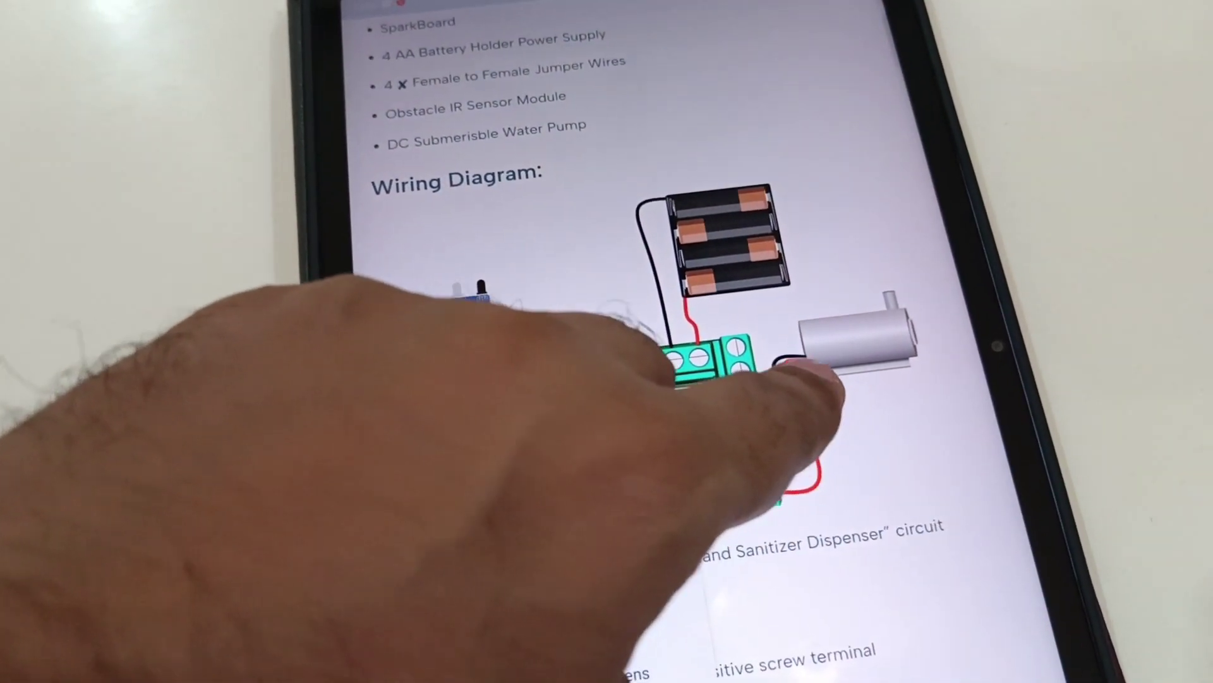
# Bring up the wiring diagram image's options menu, then dismiss it without choosing anything.
pyautogui.rightClick(721, 379)
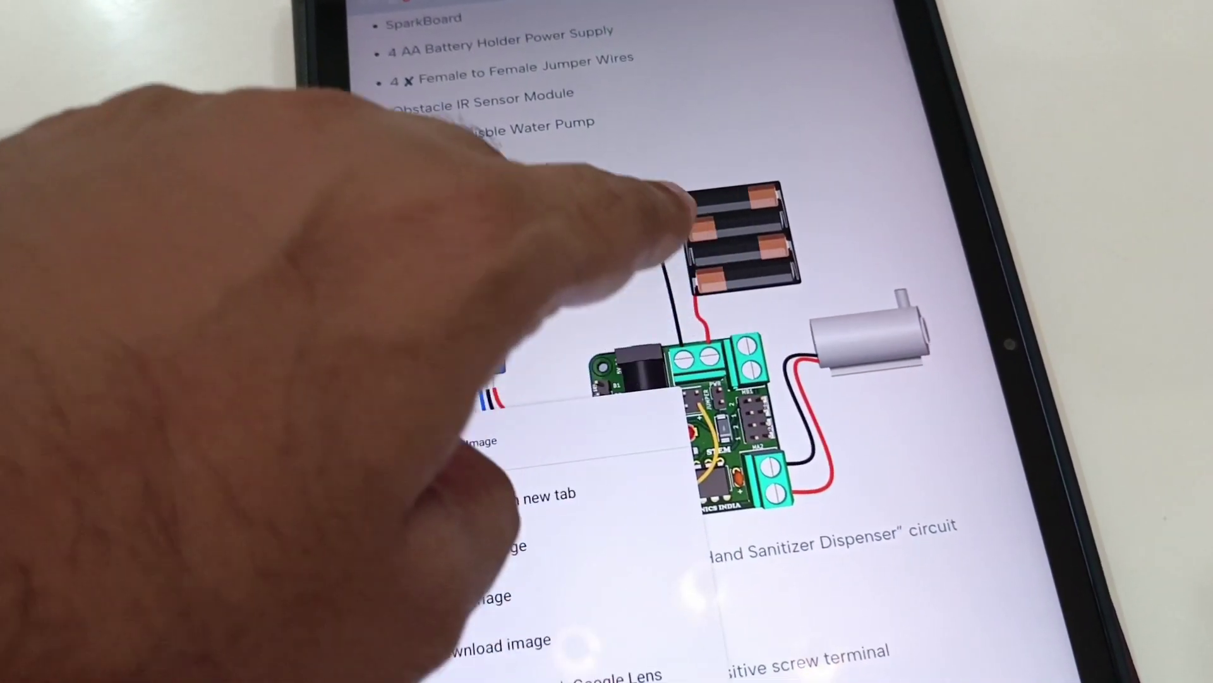
pyautogui.click(568, 275)
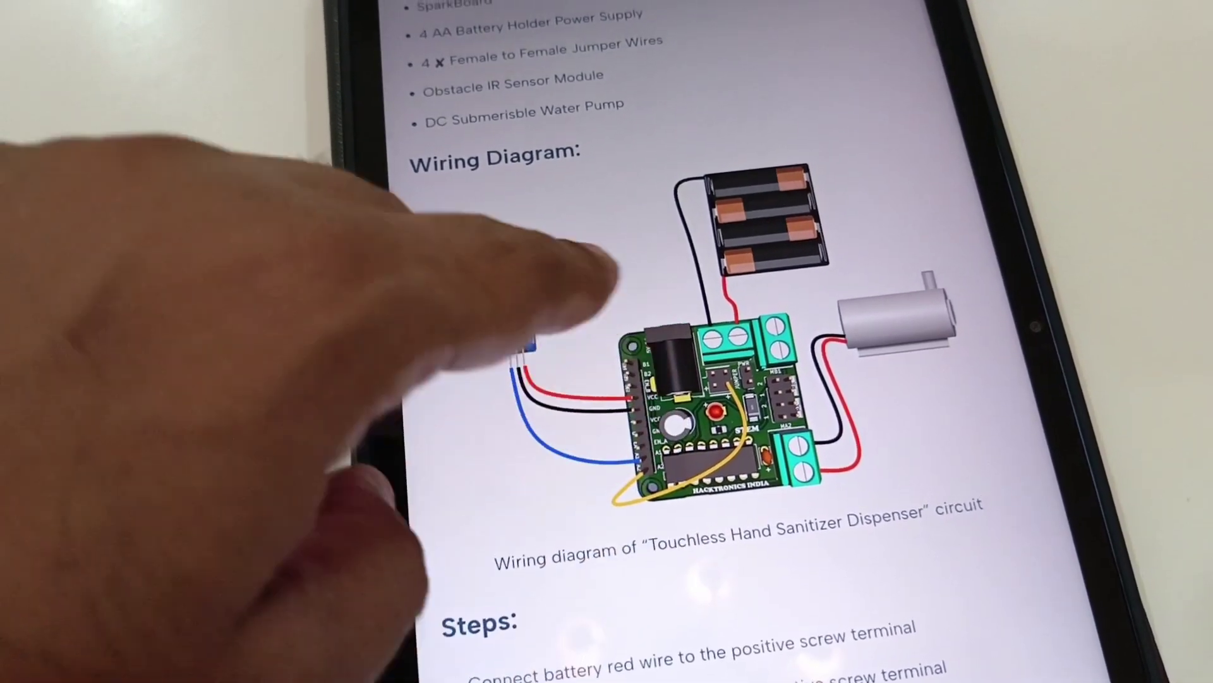
pyautogui.scroll(-5, 532, 417)
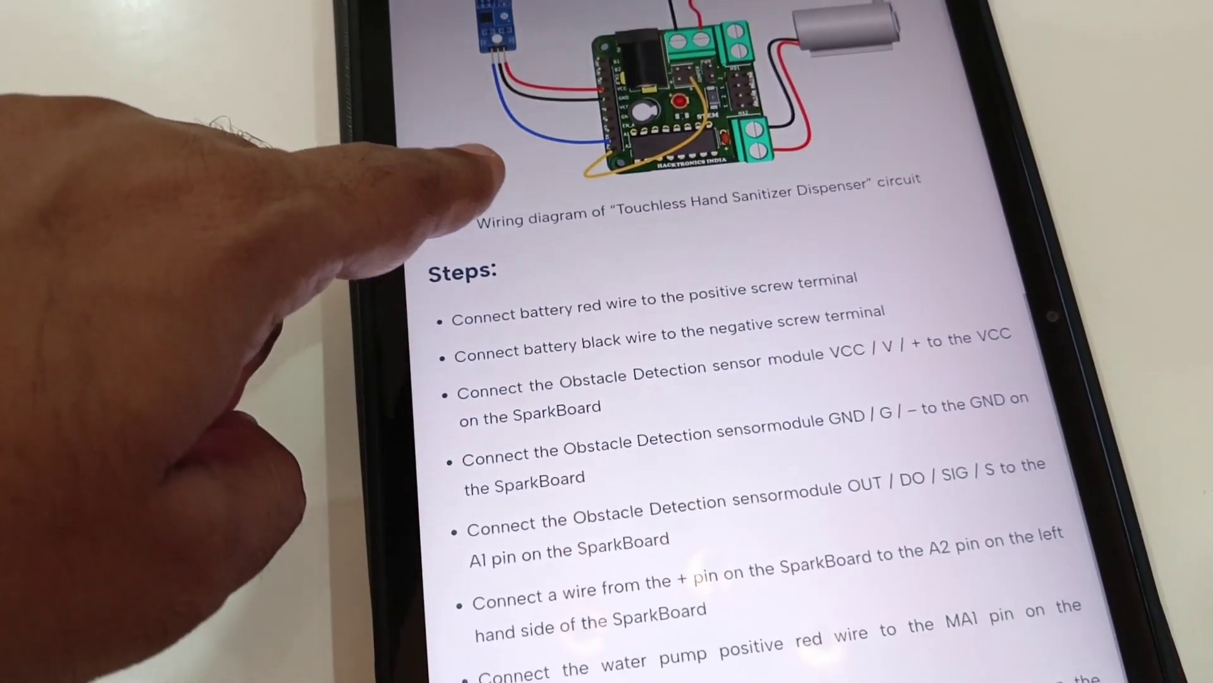
pyautogui.scroll(-3, 569, 426)
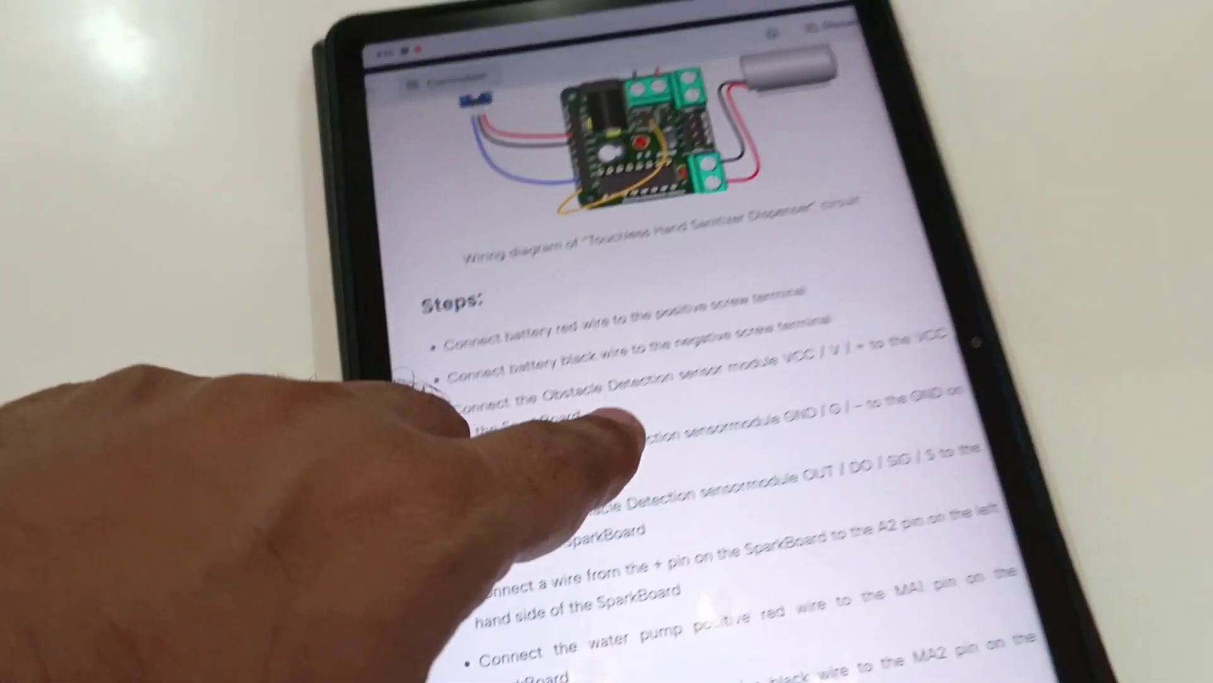